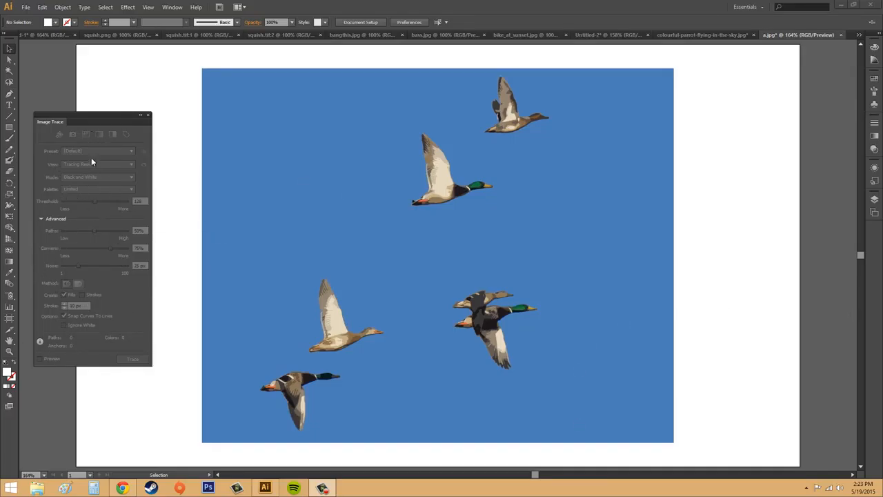
Step: Close the Image Trace panel and release the existing tracing so the duck picture returns to the original photo
click(149, 119)
click(273, 194)
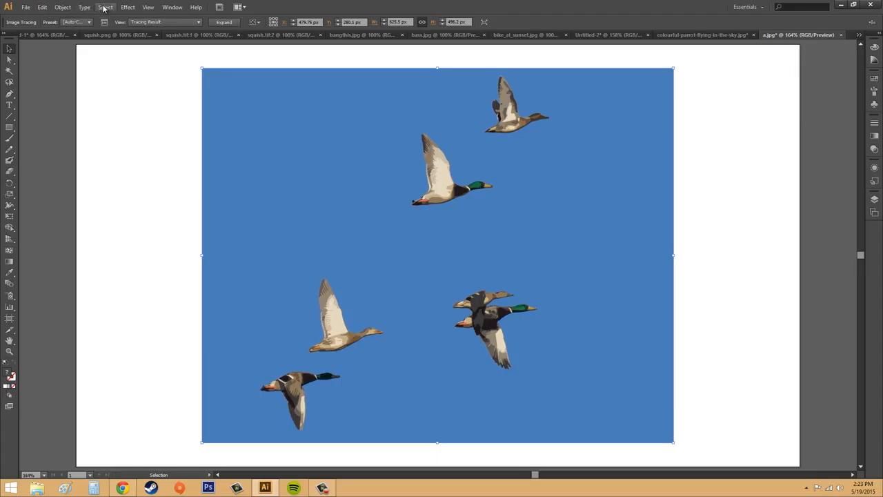
click(60, 9)
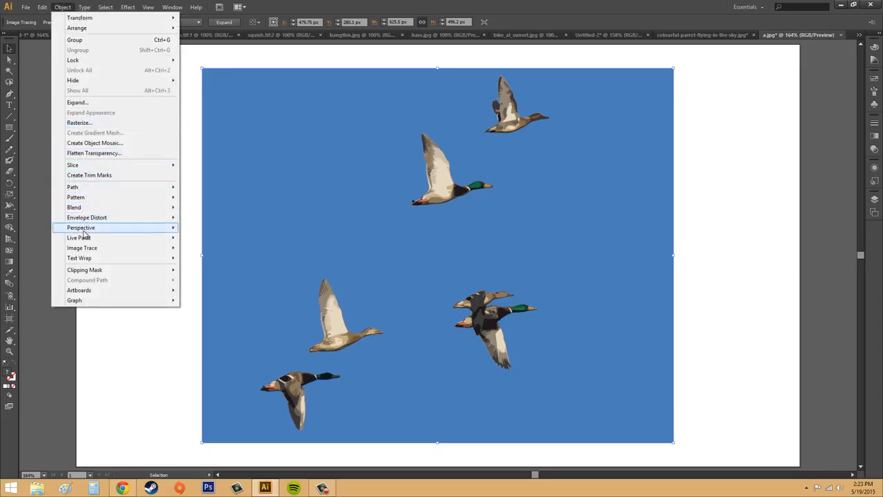
mouse_move(85, 238)
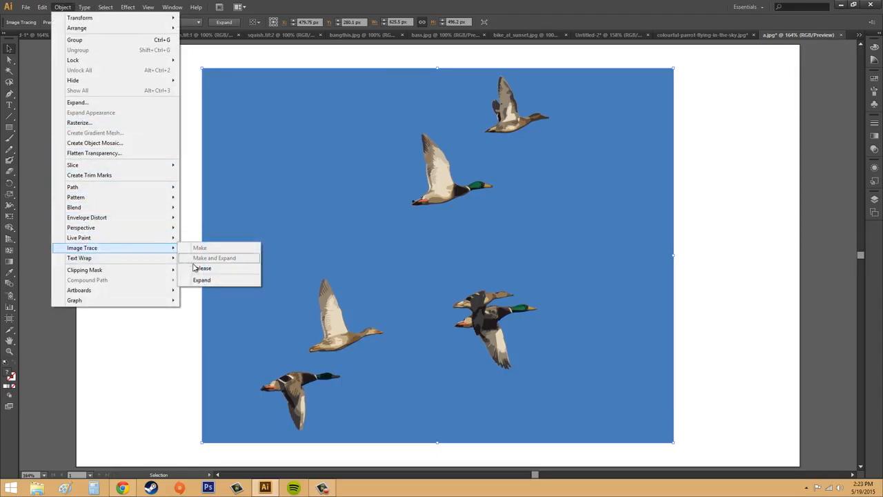
click(196, 269)
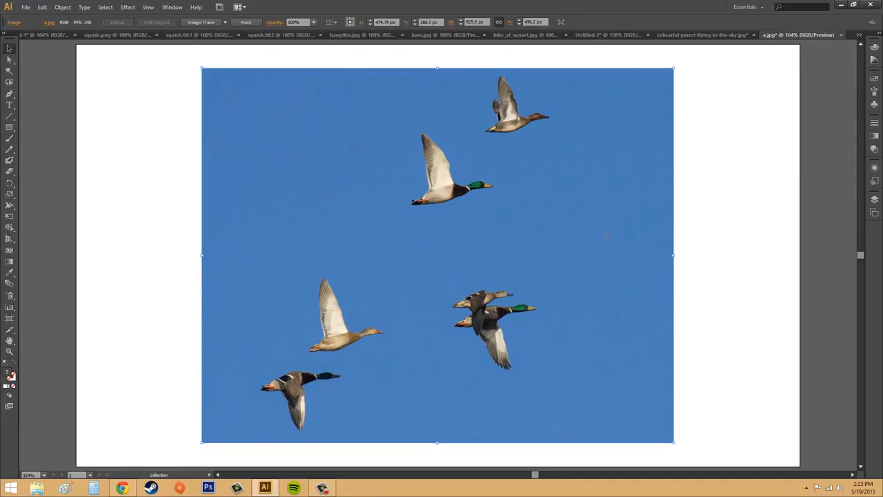
click(713, 196)
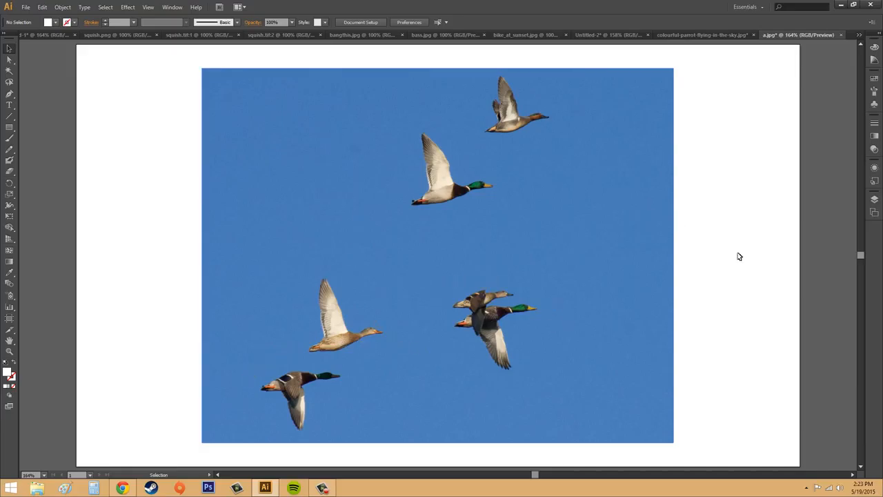
click(633, 183)
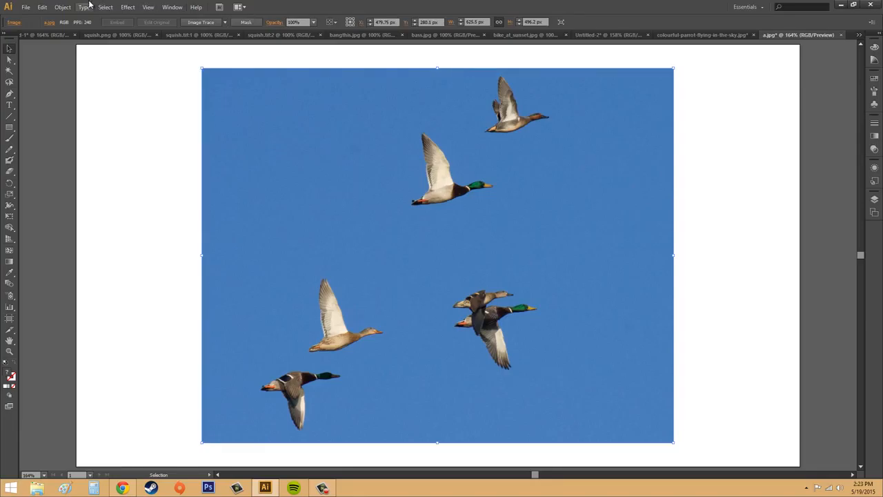
click(64, 8)
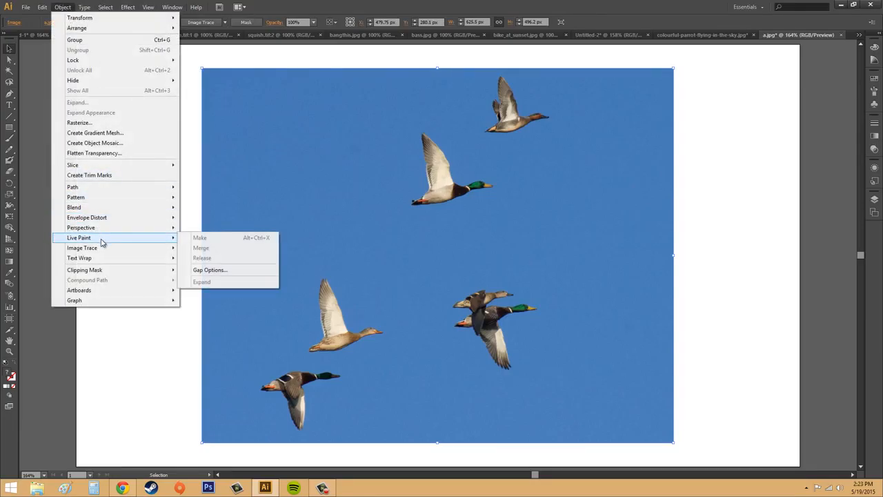
mouse_move(103, 248)
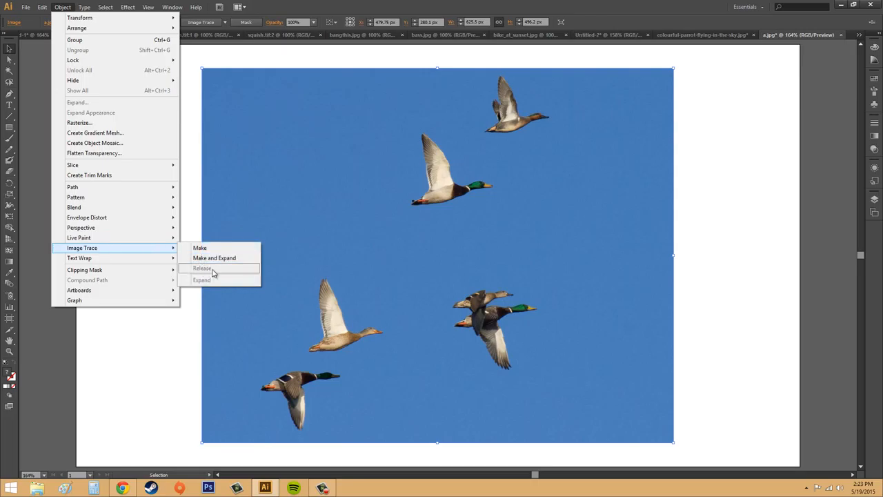
click(746, 272)
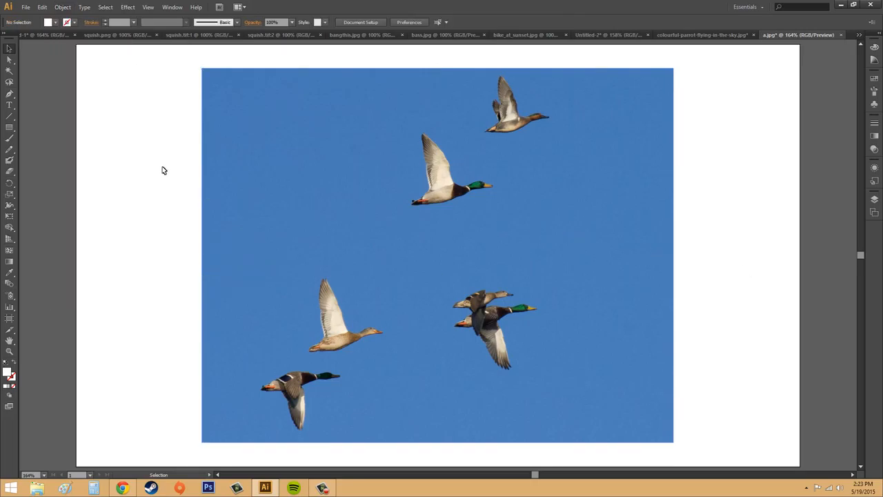
Step: Select the duck photo and open the Image Trace panel with its advanced settings collapsed
click(305, 170)
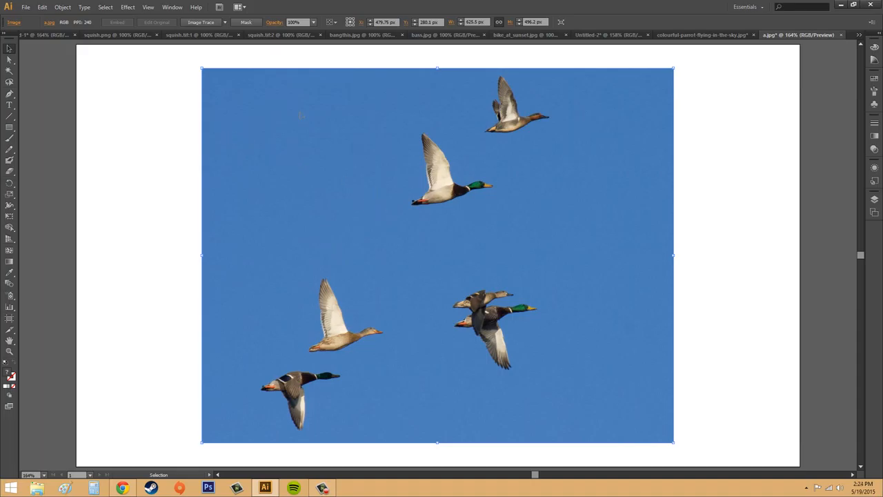
click(176, 8)
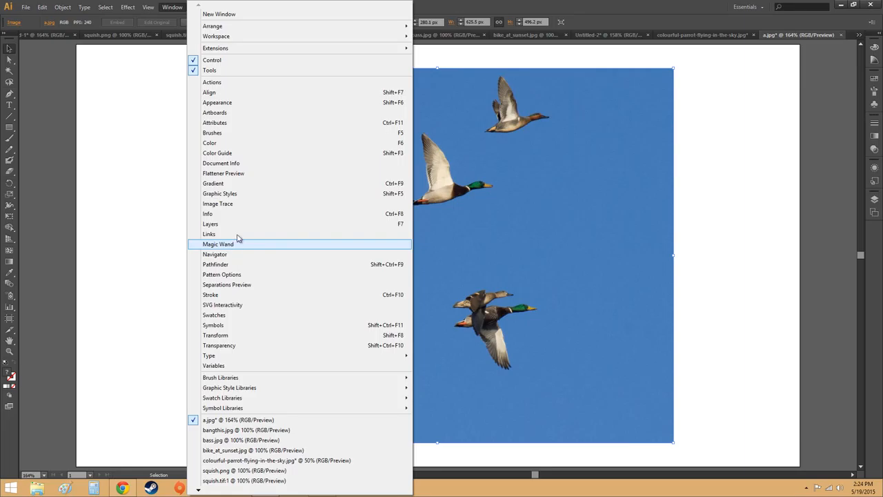
click(238, 203)
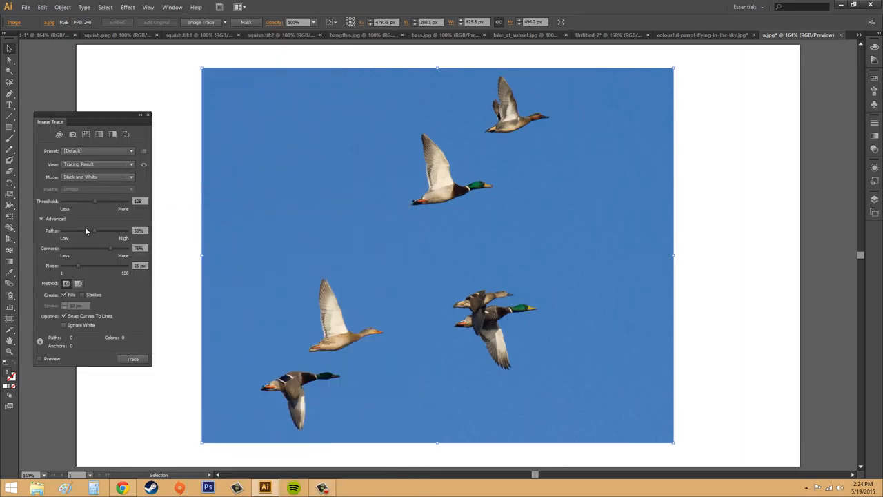
click(42, 218)
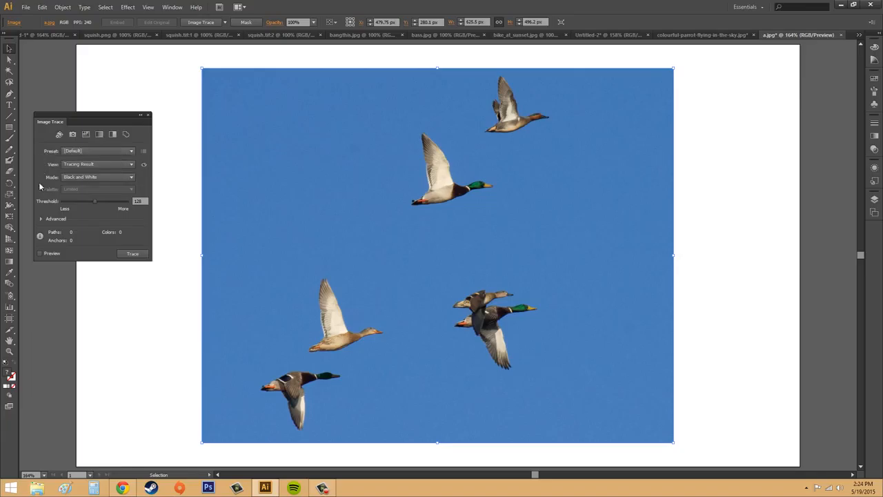
click(98, 151)
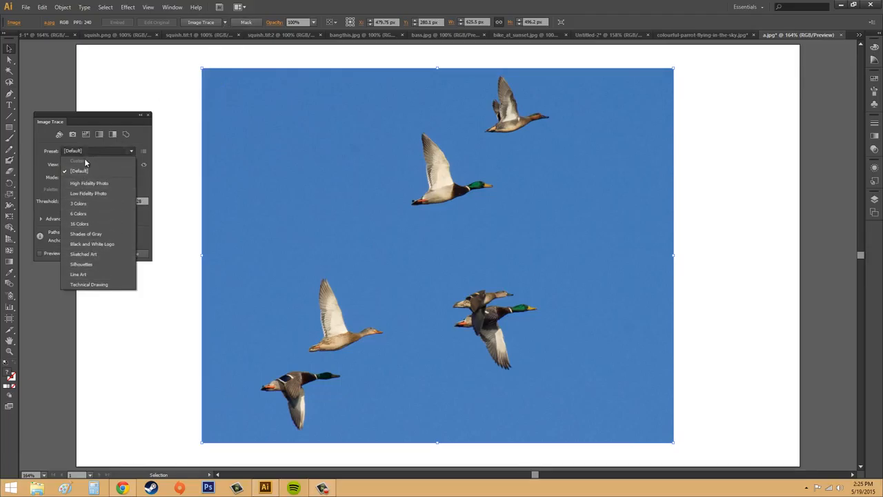
click(85, 151)
click(73, 165)
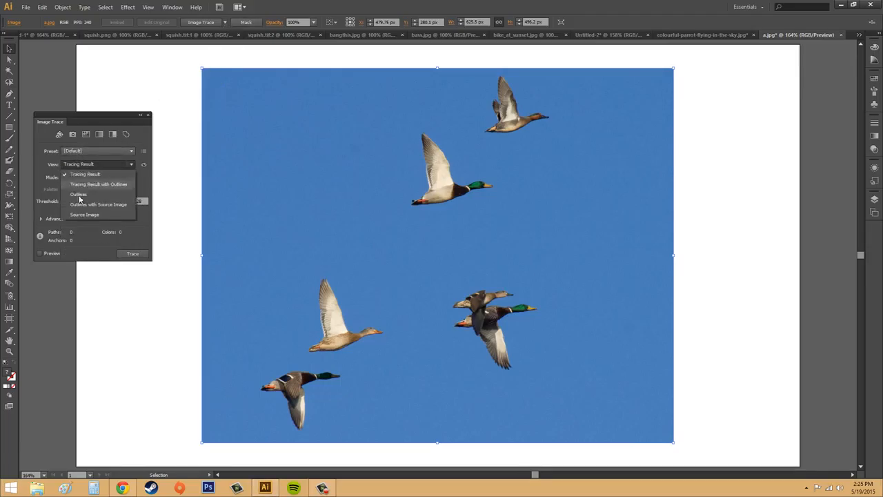
click(84, 165)
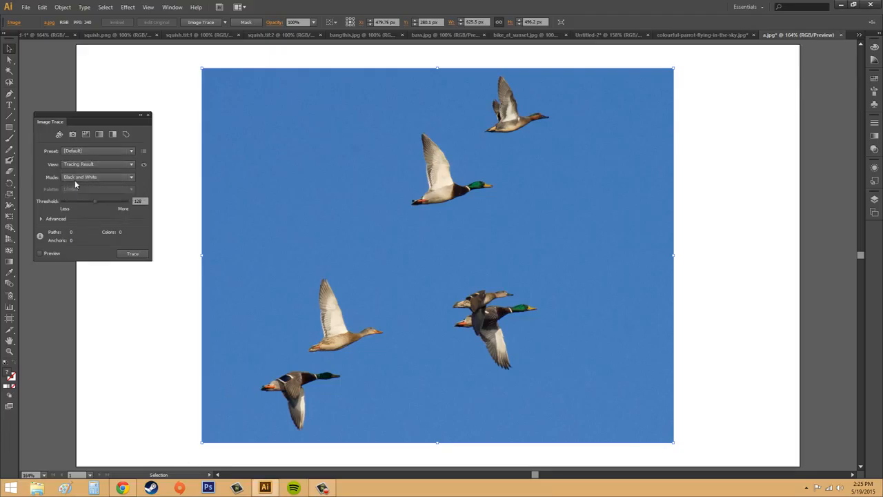
Step: Set the tracing mode to Color and review the palette choices and advanced tracing settings
click(79, 179)
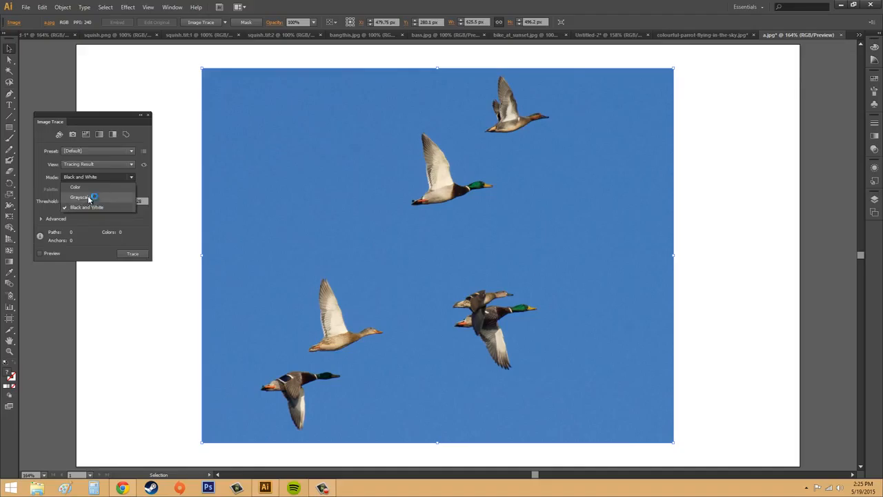
click(83, 187)
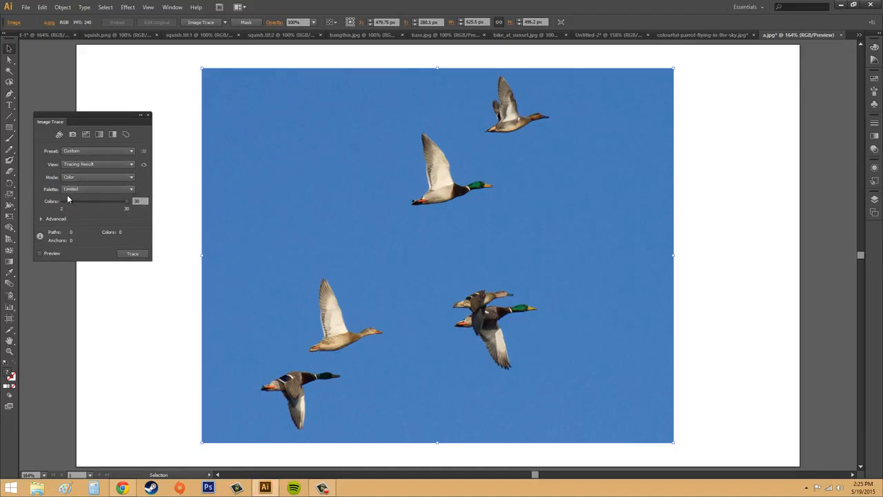
click(89, 189)
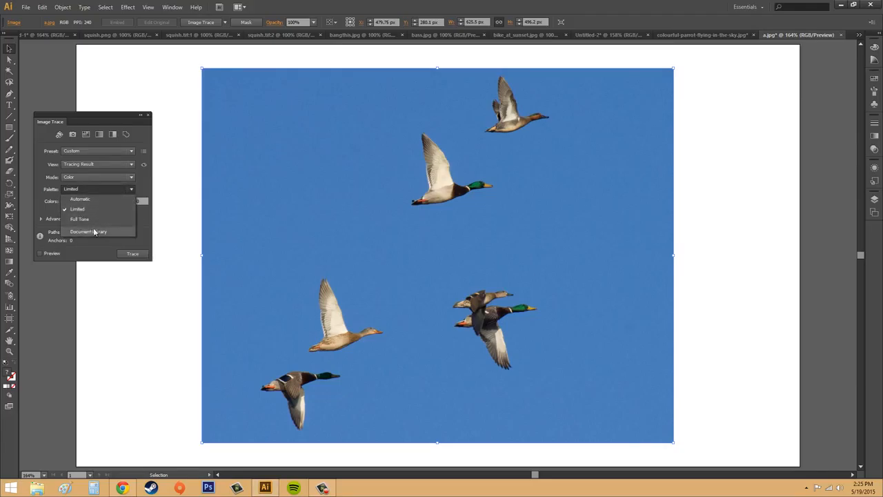
click(92, 189)
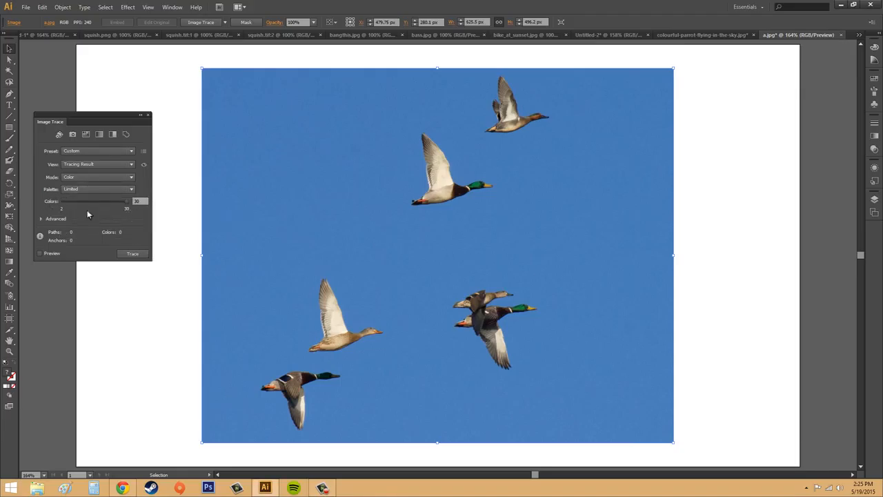
click(44, 220)
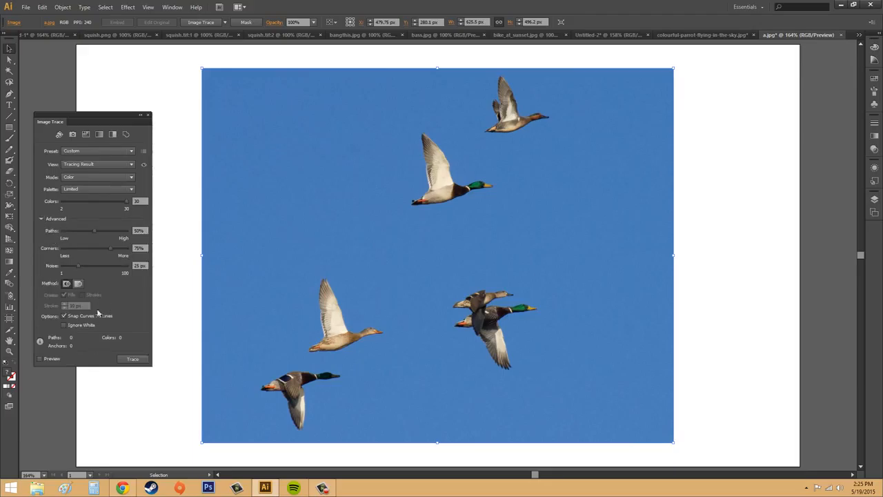
click(43, 218)
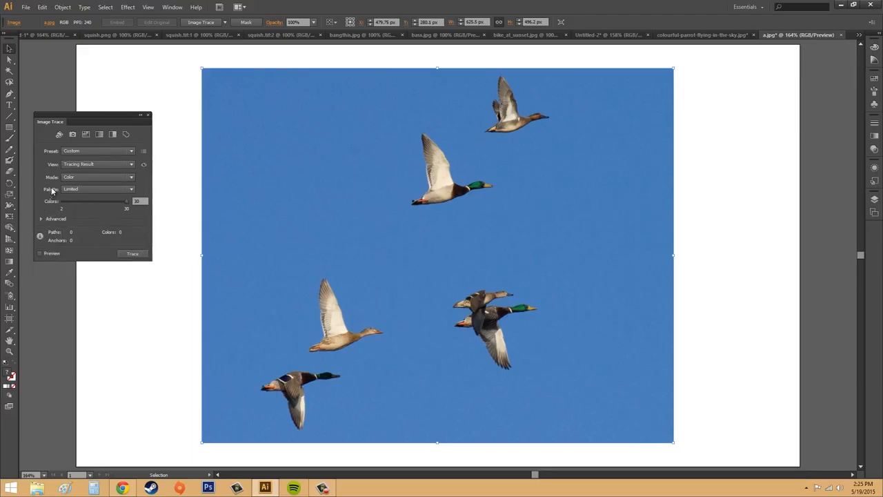
Step: Trace the duck photo with the Auto-Color preset, agreeing to continue despite the large image size
click(60, 134)
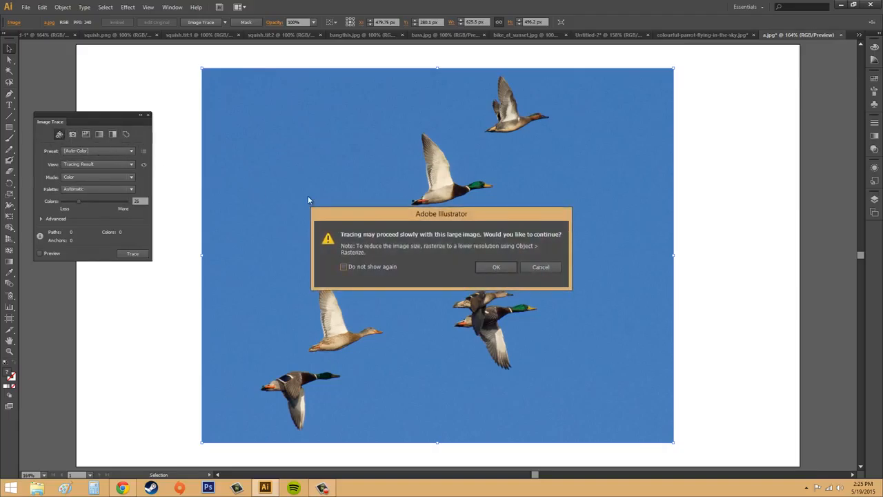
click(494, 268)
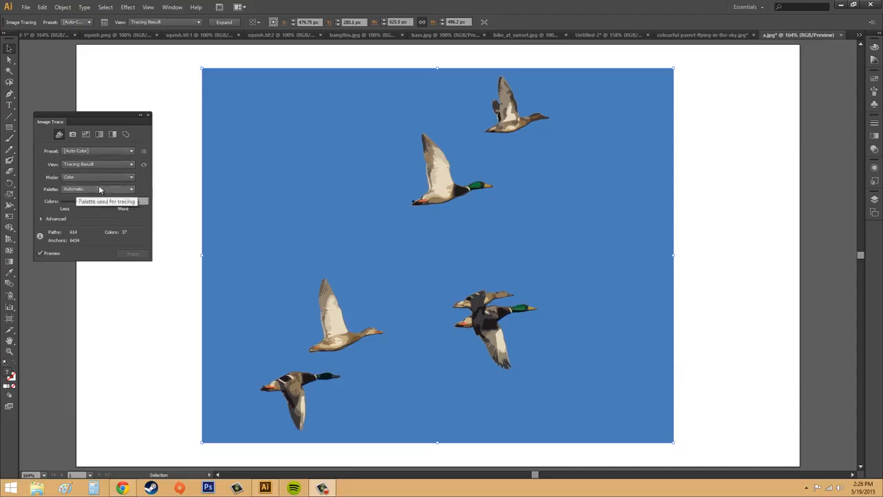
Step: Examine the tracing in the Source Image and Outlines views, and return it to the Tracing Result view
click(92, 164)
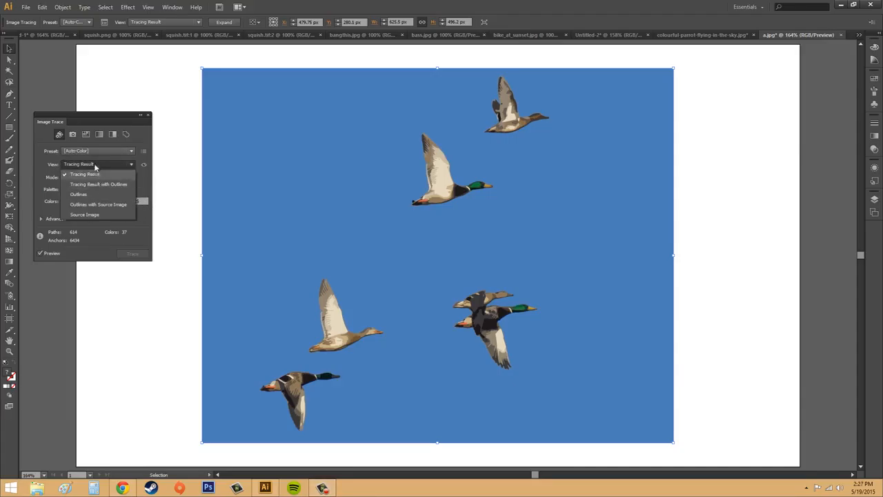
click(86, 212)
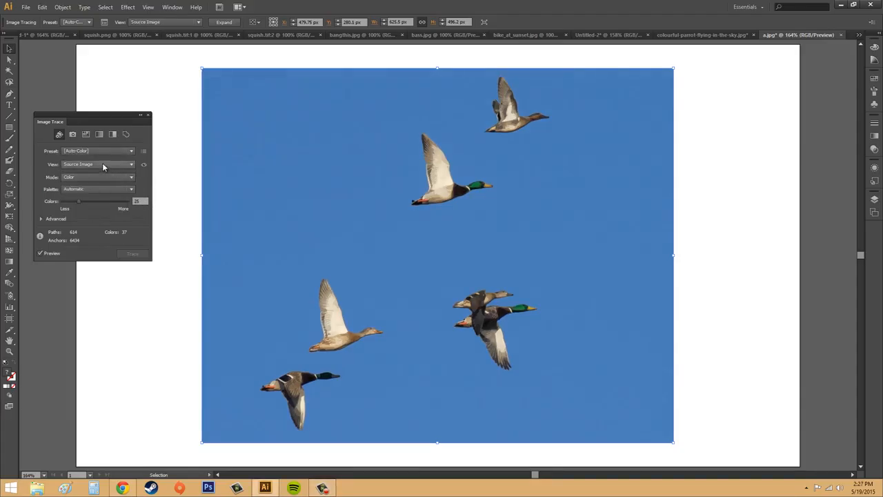
click(103, 162)
click(96, 195)
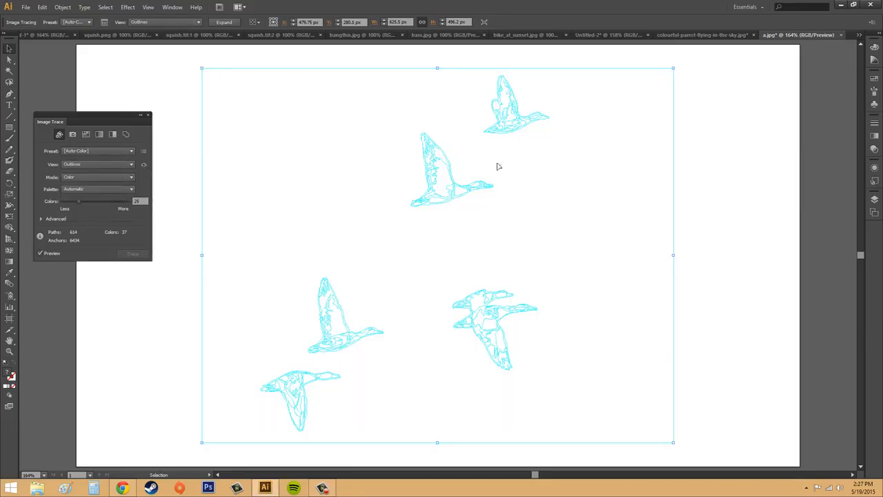
click(103, 190)
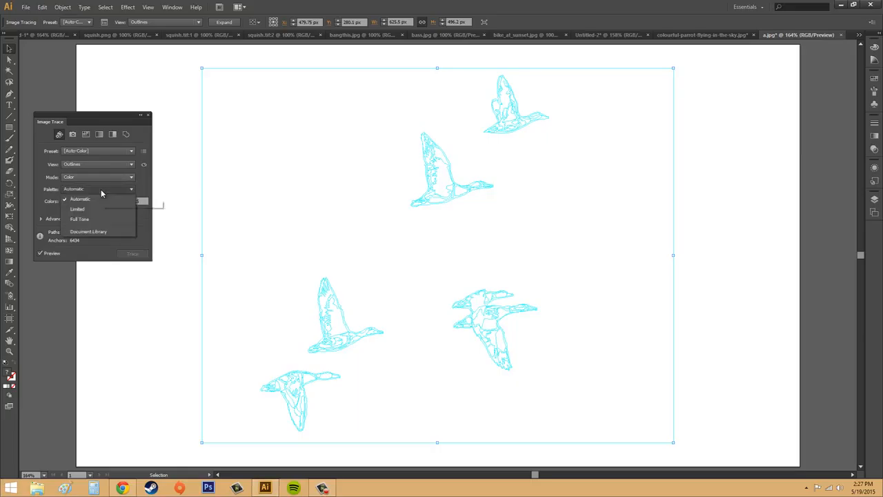
click(101, 191)
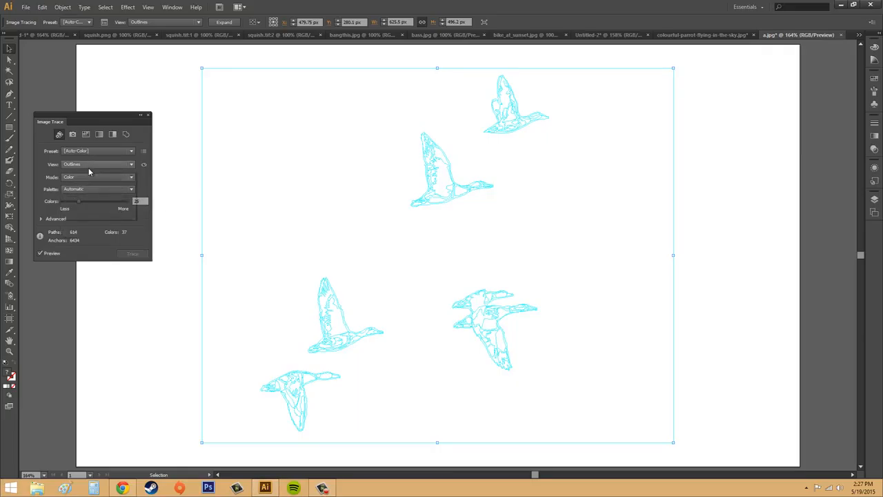
click(84, 166)
click(84, 215)
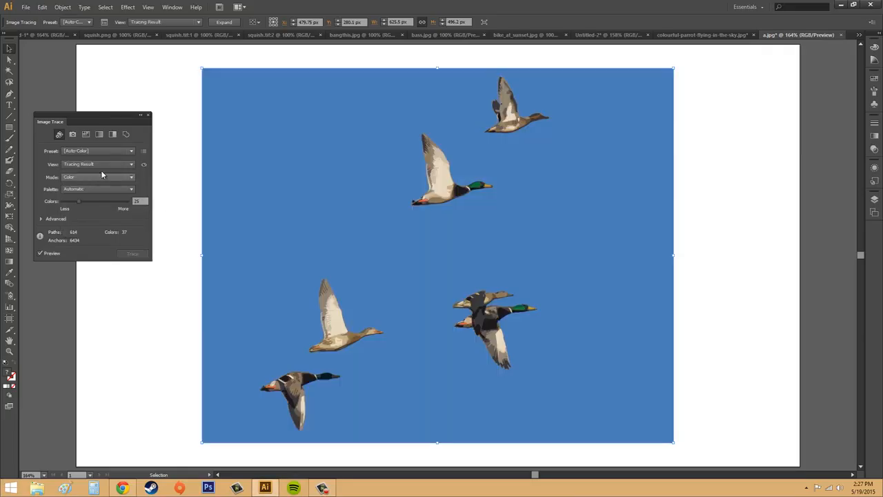
Step: Temporarily show the source image in place of the tracing several times to compare the two
click(143, 167)
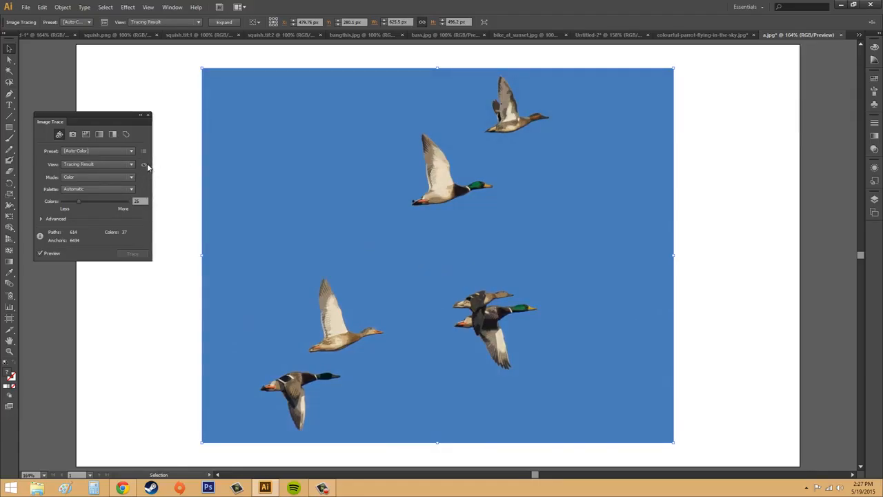
click(144, 165)
click(143, 167)
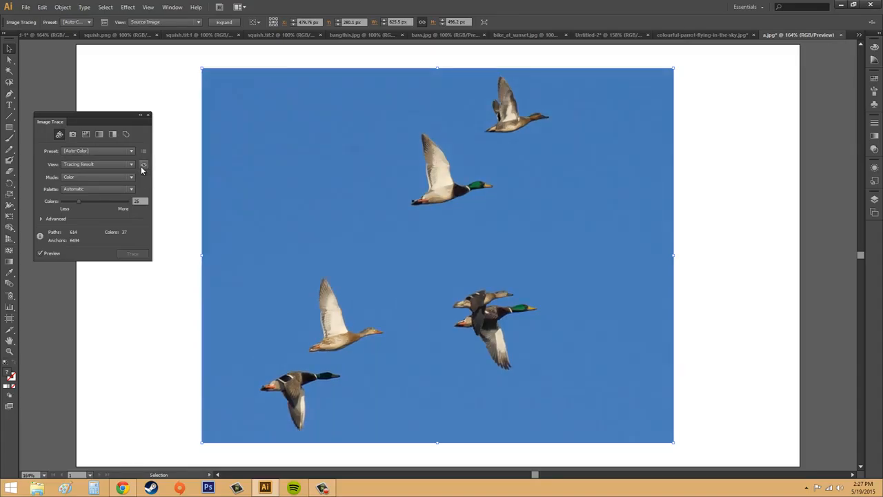
click(143, 166)
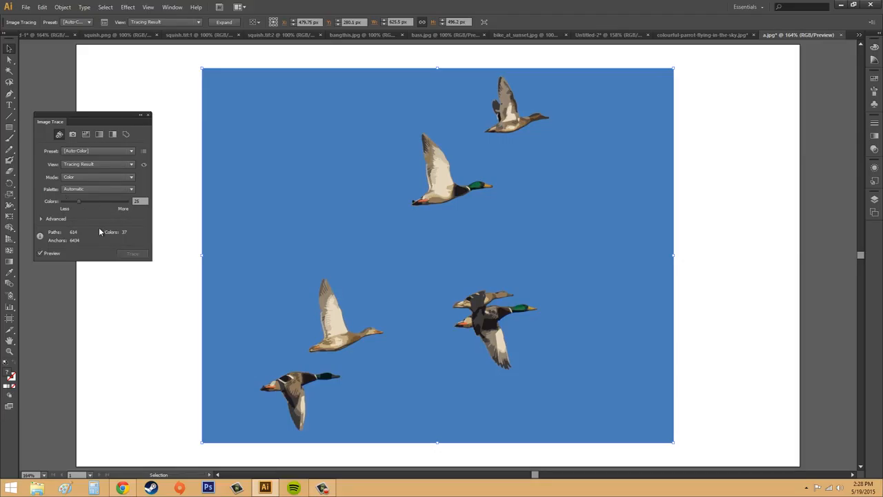
click(40, 219)
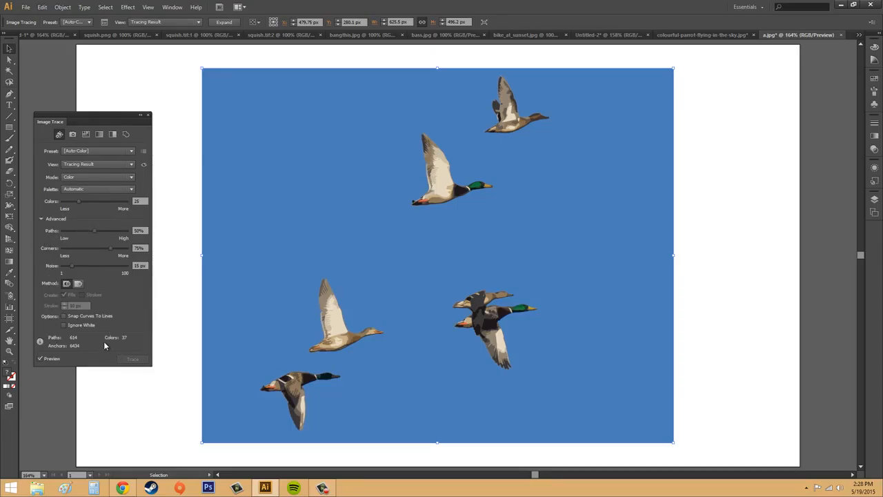
click(40, 218)
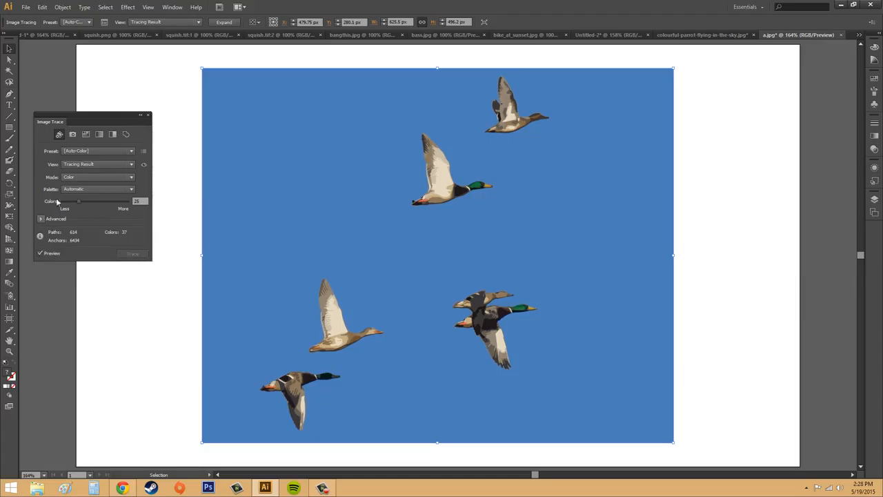
Step: Release the duck photo's tracing and retrace it with the Outline preset, agreeing to continue despite the large image size
click(63, 7)
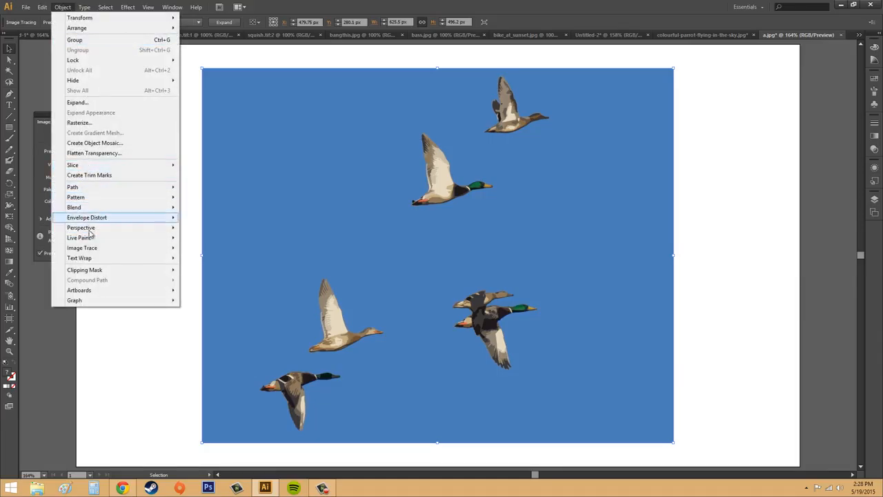
mouse_move(105, 251)
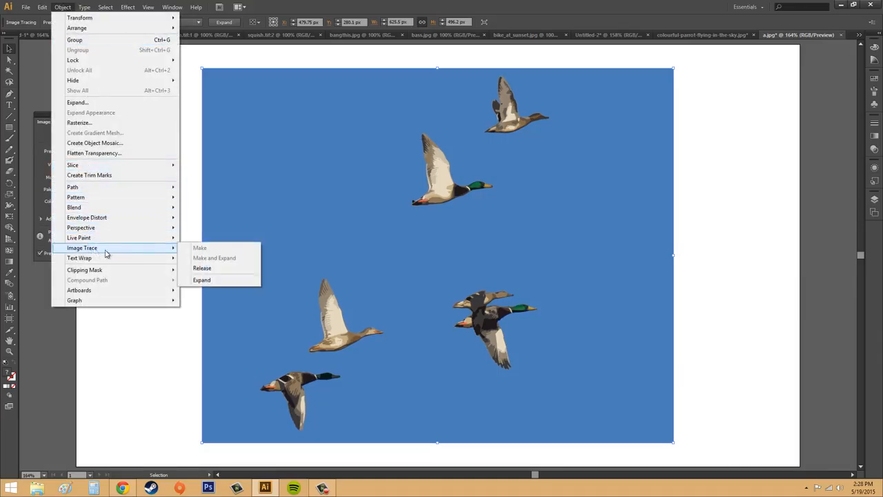
click(202, 268)
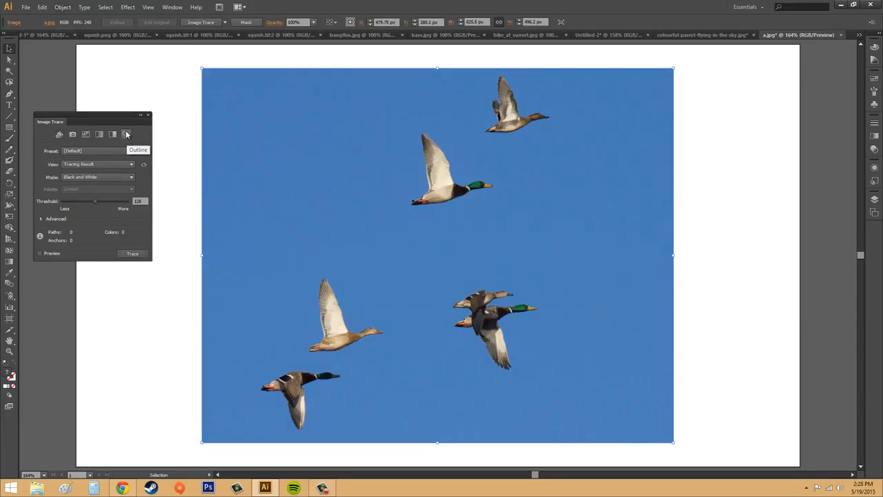
click(126, 134)
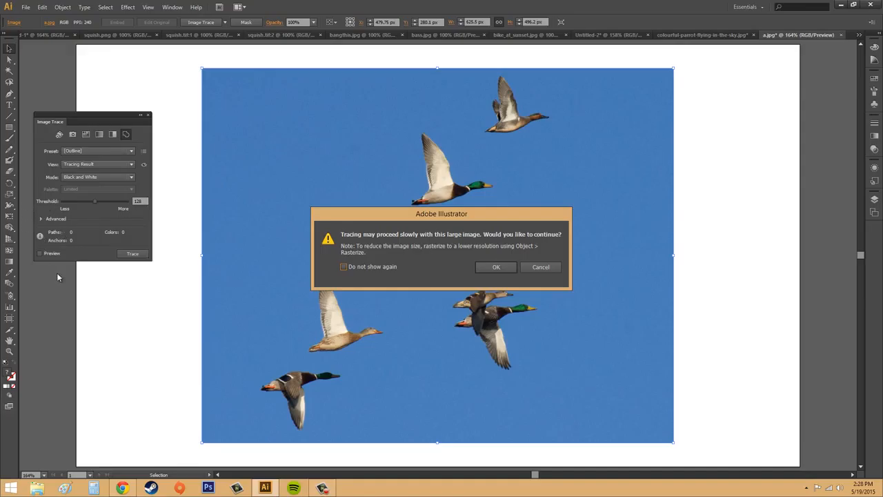
click(496, 268)
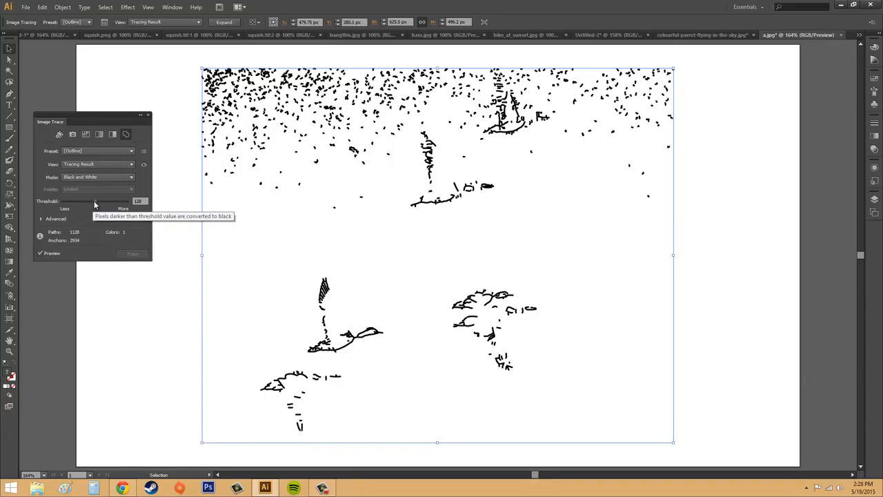
Step: Try different thresholds on the outline tracing, including 57, 212 and 123, and settle on 110
mouse_move(95, 204)
mouse_down()
mouse_move(77, 206)
mouse_move(88, 204)
mouse_up()
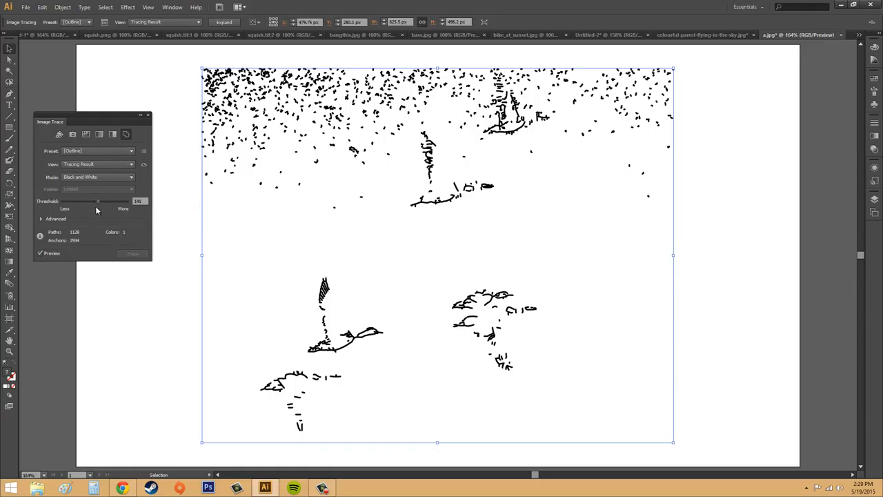
click(77, 205)
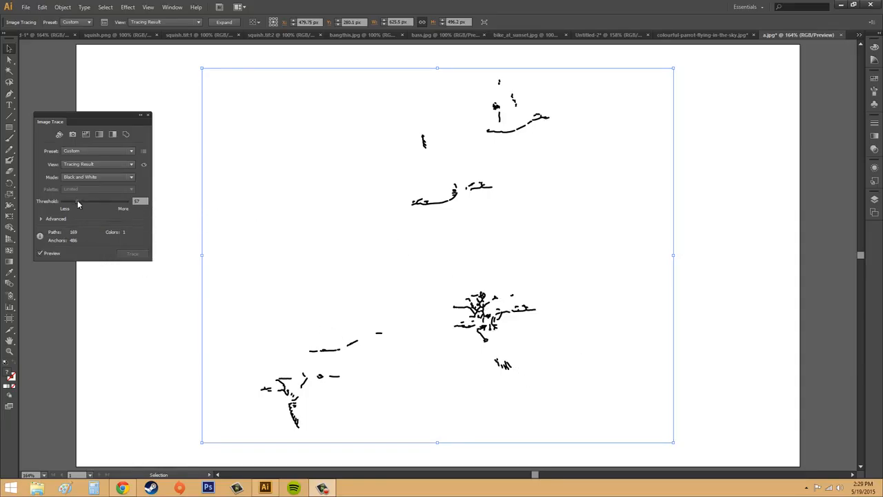
drag(77, 202, 95, 203)
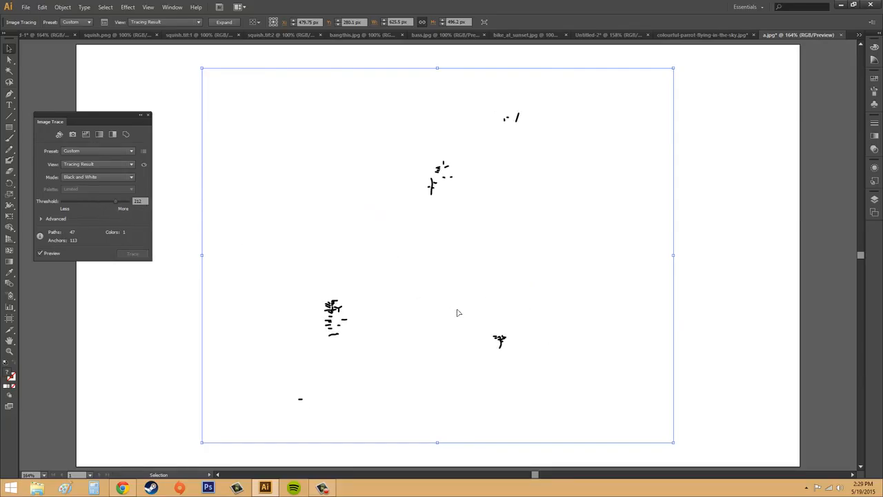
click(93, 202)
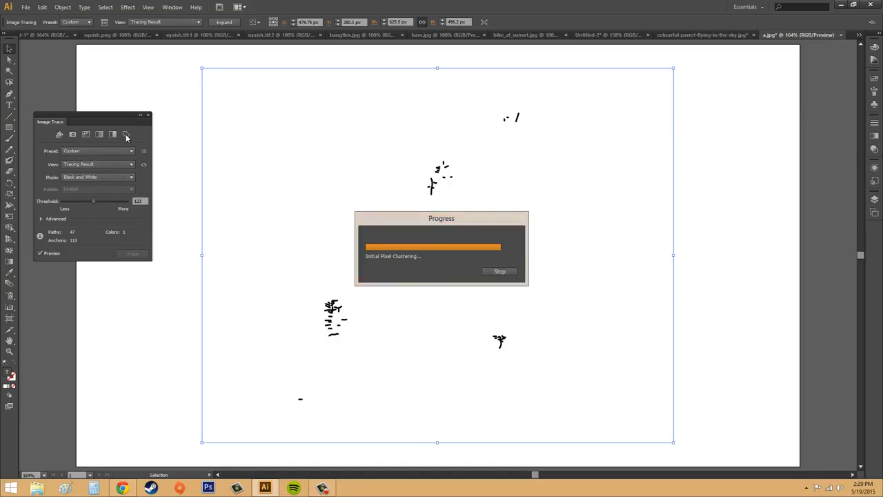
drag(93, 201, 91, 201)
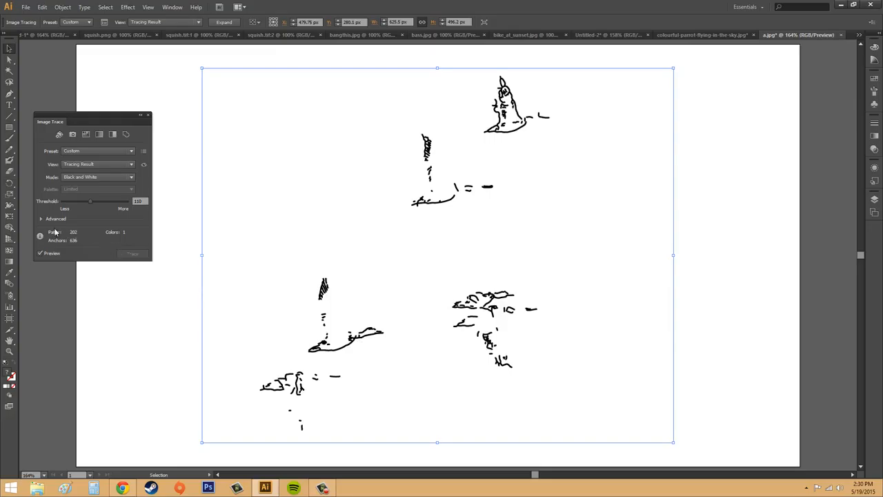
Step: Review the advanced settings of the outline tracing, and switch the tracing back to the Auto-Color preset
click(39, 218)
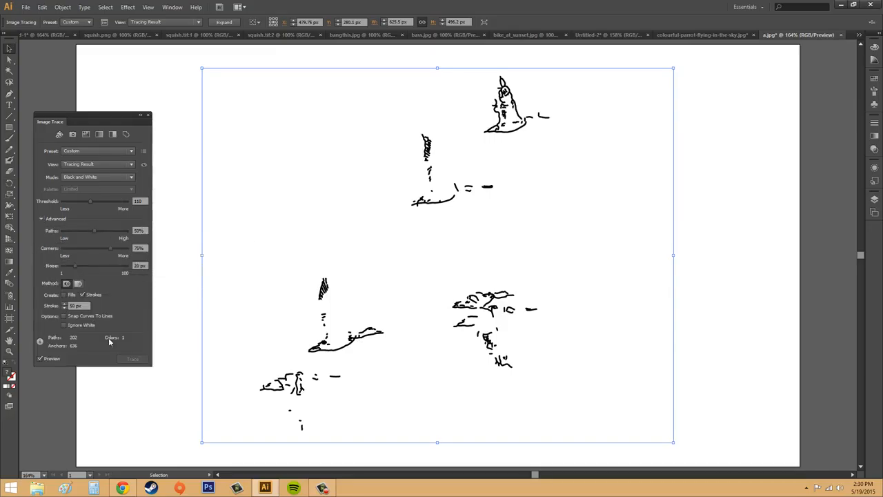
click(41, 218)
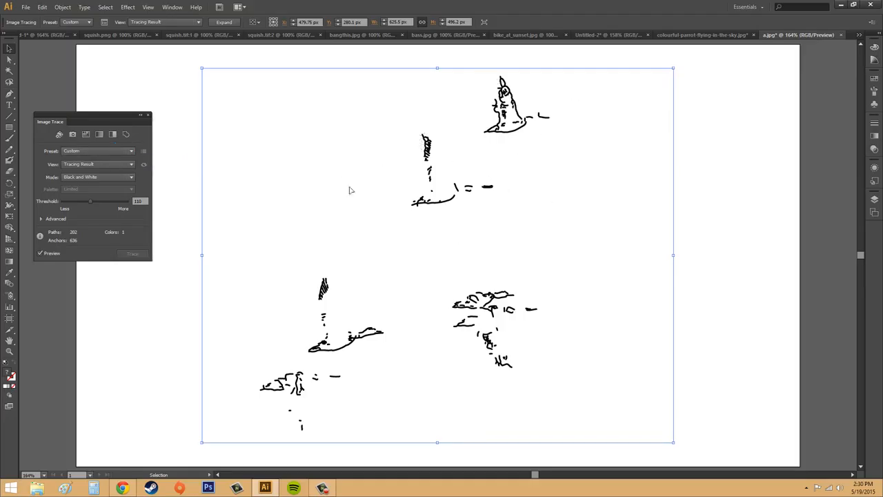
click(59, 136)
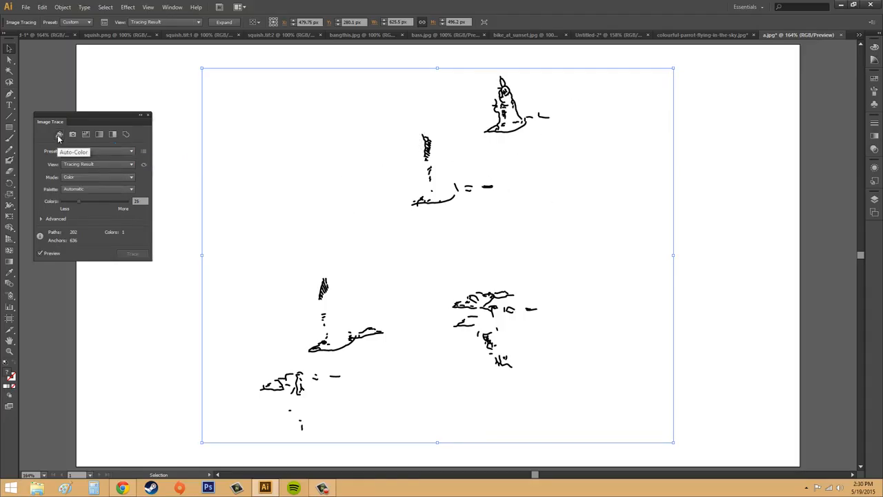